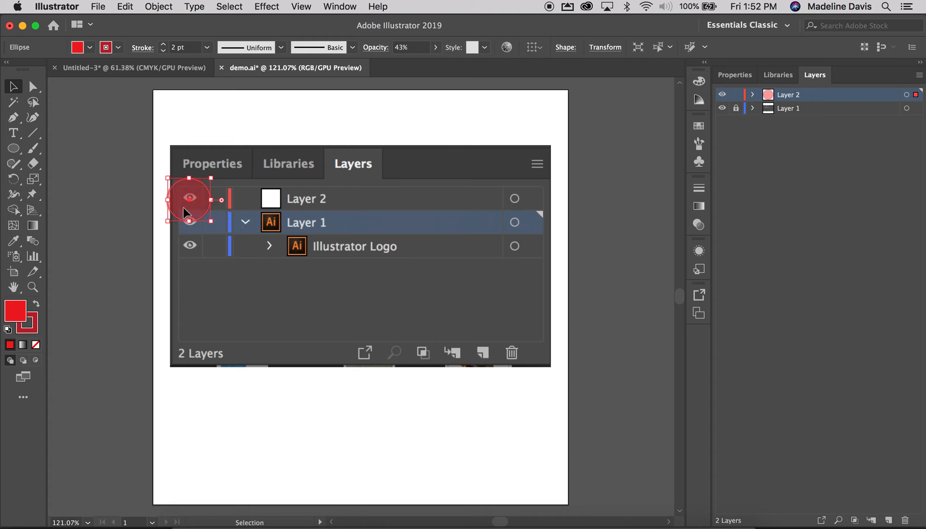
Hide Layer 2 and make it visible again
click(178, 397)
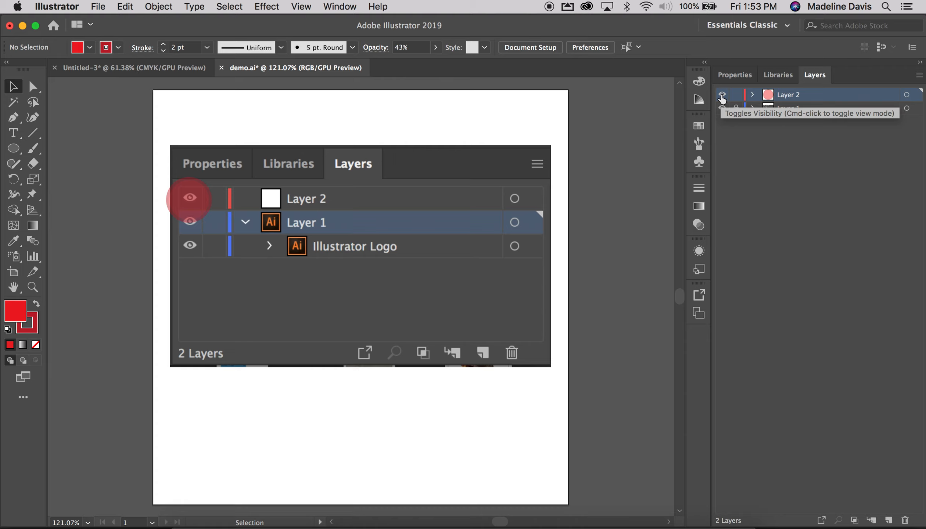
click(722, 98)
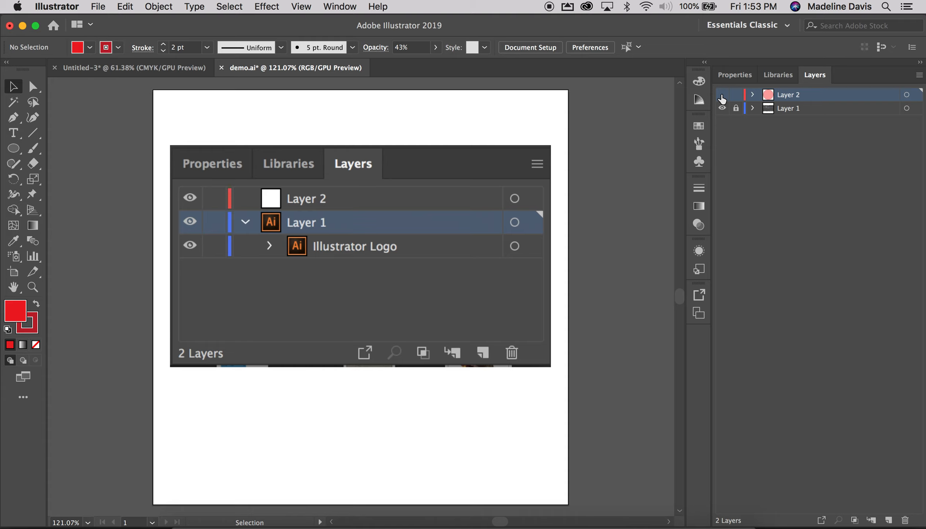
click(723, 96)
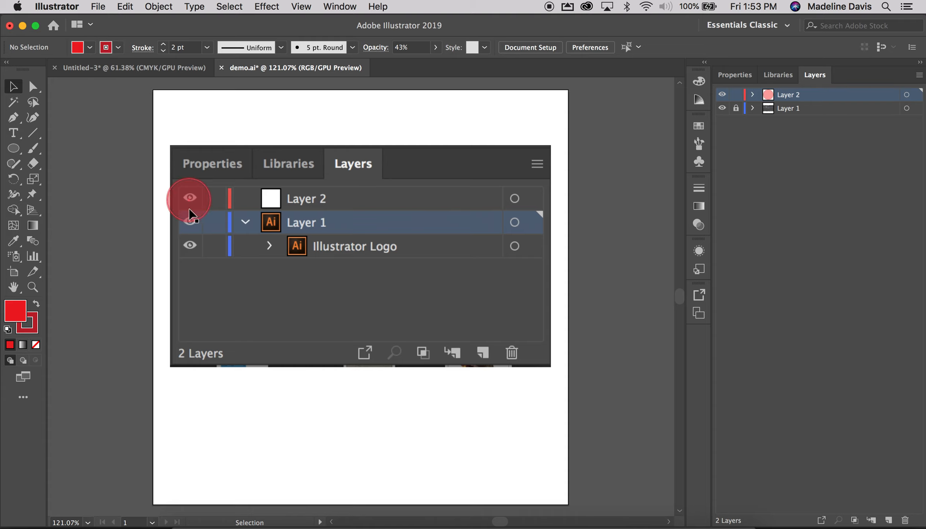
Move the red circle over the lock column beside Layer 2 in the Layers panel image and deselect it
drag(190, 213, 214, 214)
click(251, 315)
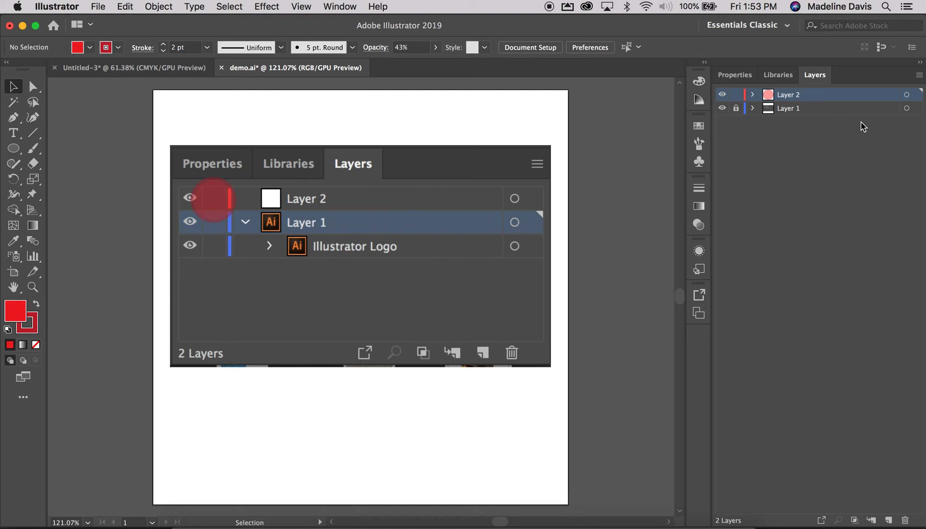
Unlock Layer 1, select its linked Layers panel image, and lock the layer again
click(735, 108)
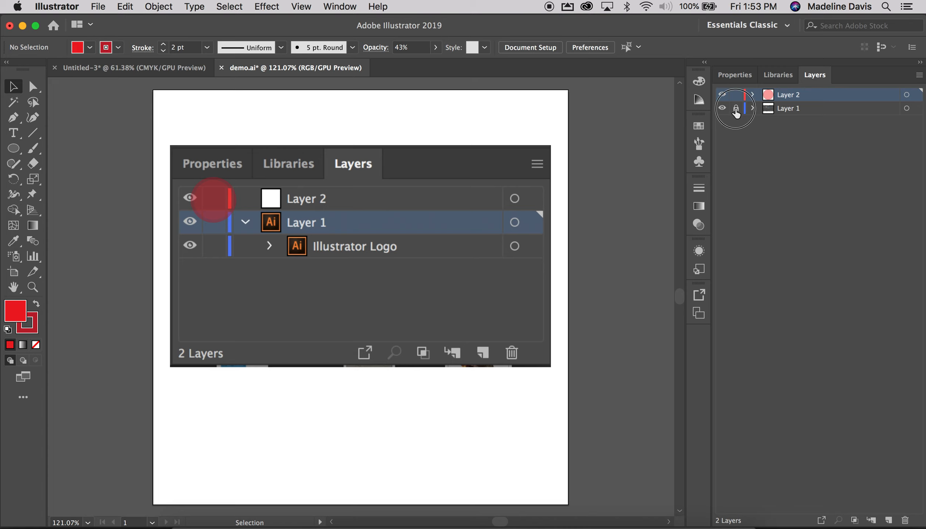
click(456, 234)
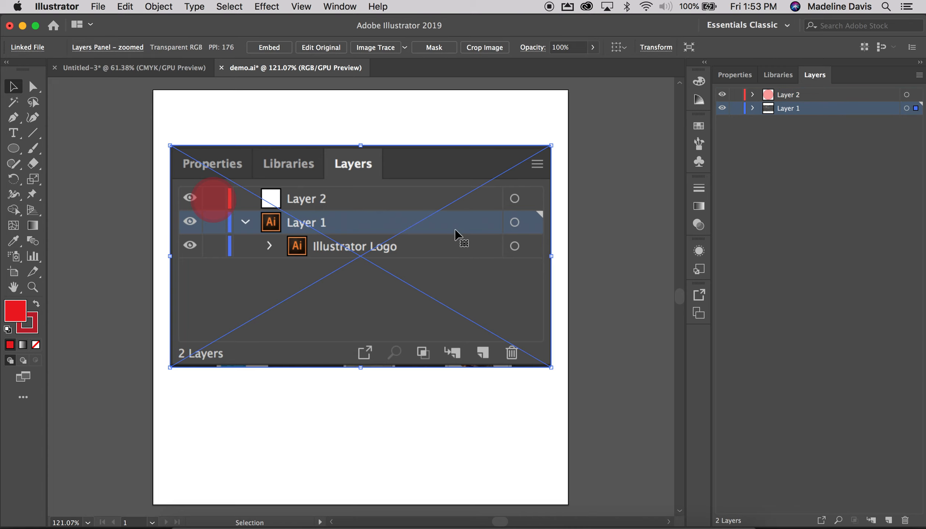
click(736, 109)
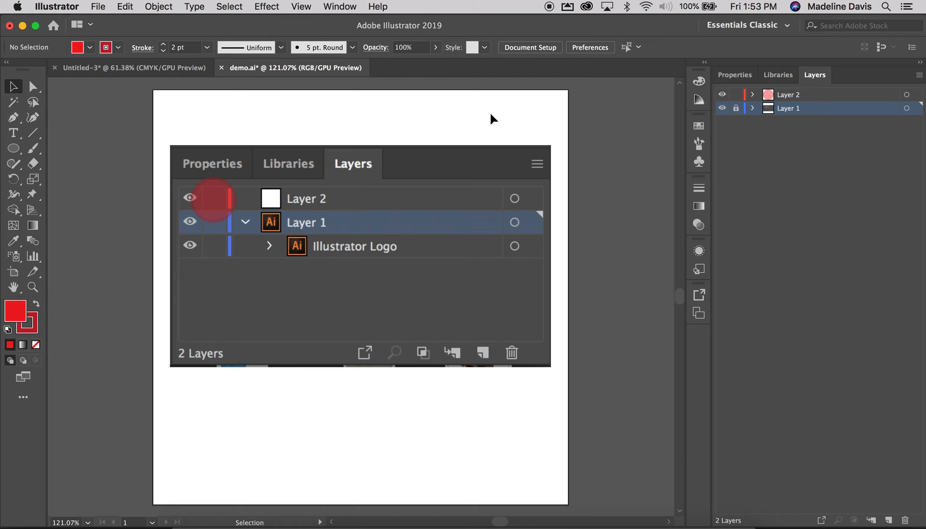
Move the red circle over the expand arrow of Layer 1 in the Layers panel image and deselect it
drag(212, 199, 252, 219)
click(486, 396)
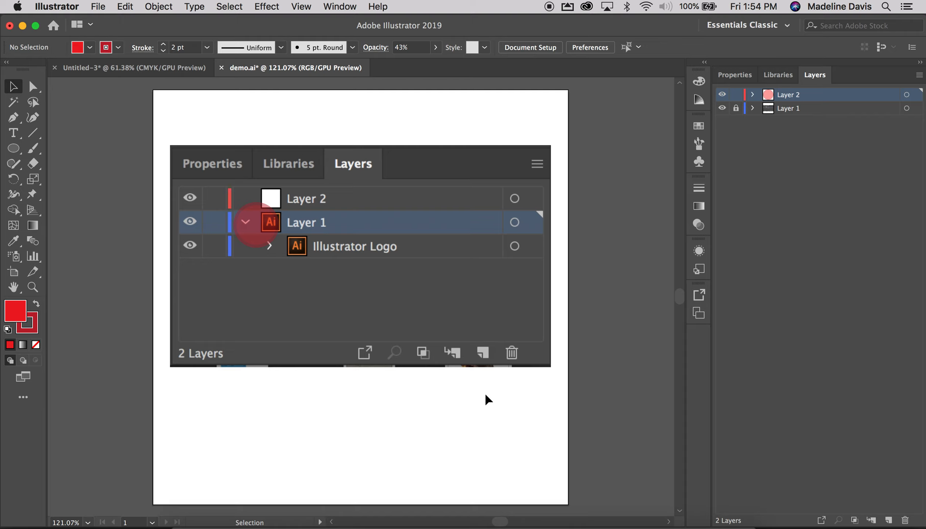
Move the red circle over the pictured Layer 1 target, target Layer 2, and move the circle down over the Illustrator Logo target
drag(376, 227, 542, 222)
click(907, 95)
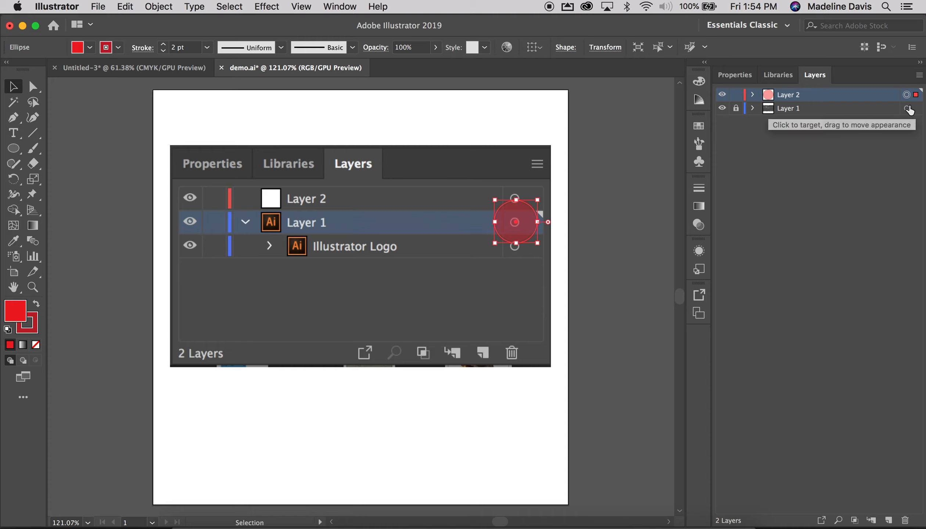
drag(518, 224, 519, 255)
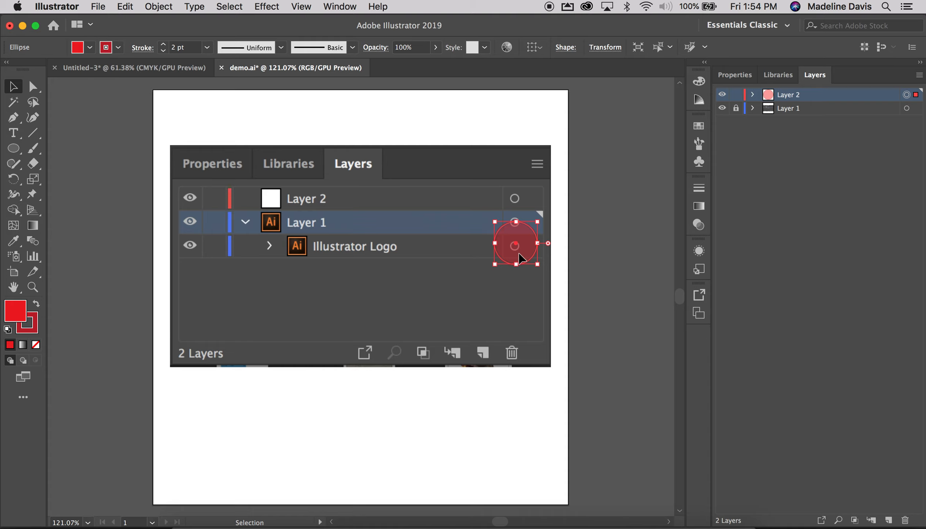
Move the red circle successively over the trash can, new layer and new sublayer symbols in the Layers panel image
drag(522, 259, 516, 368)
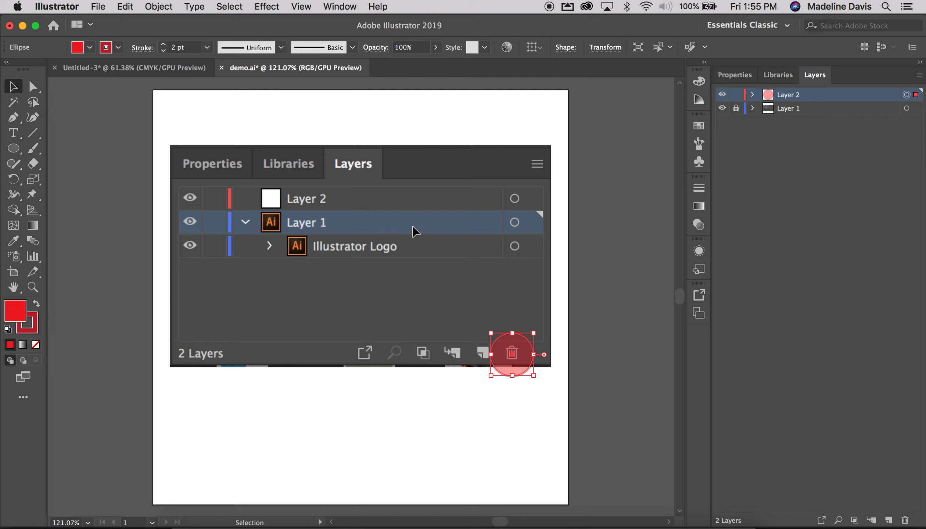
click(524, 406)
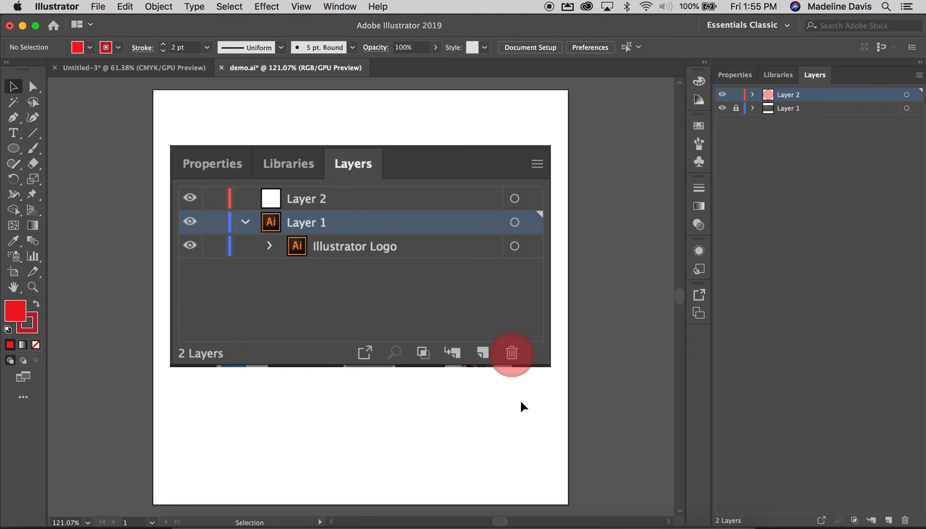
click(518, 362)
drag(518, 362, 490, 366)
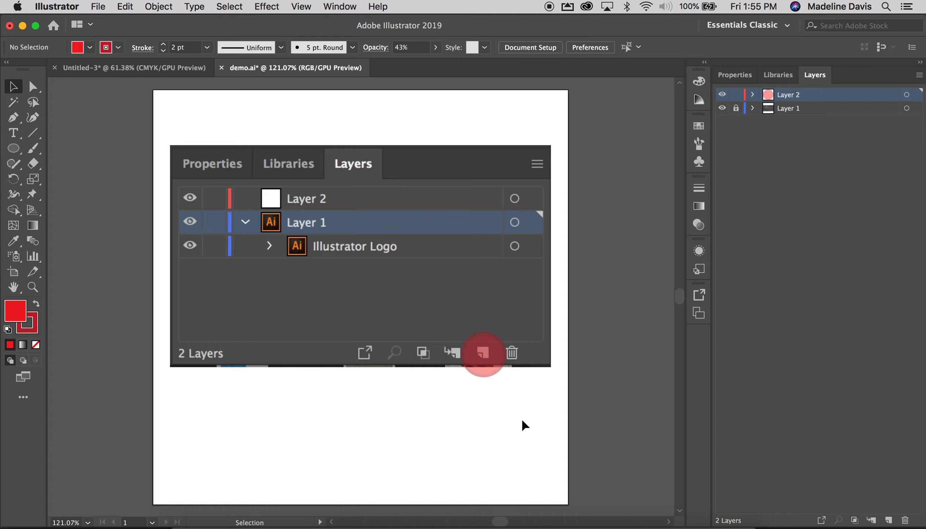
drag(495, 371, 437, 371)
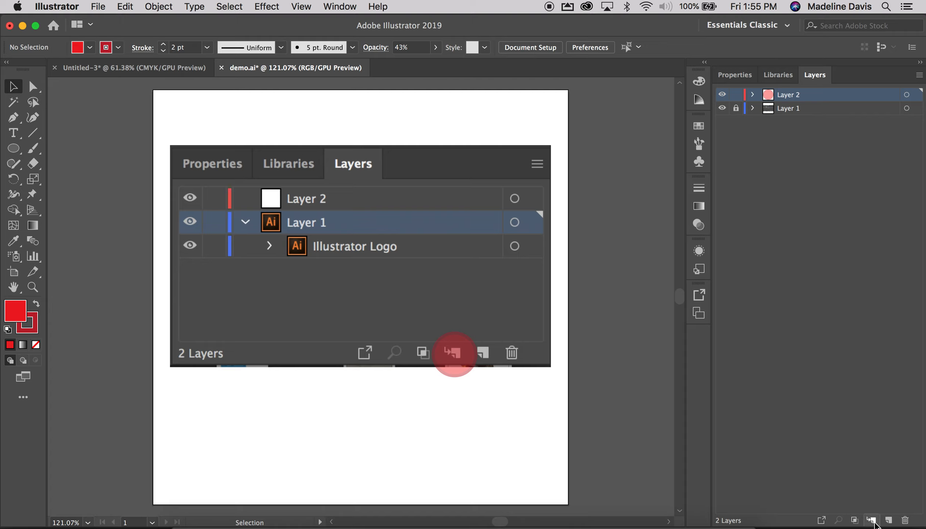
Add two sublayers inside Layer 2, collapse it, and create a new top-level layer above it
click(872, 520)
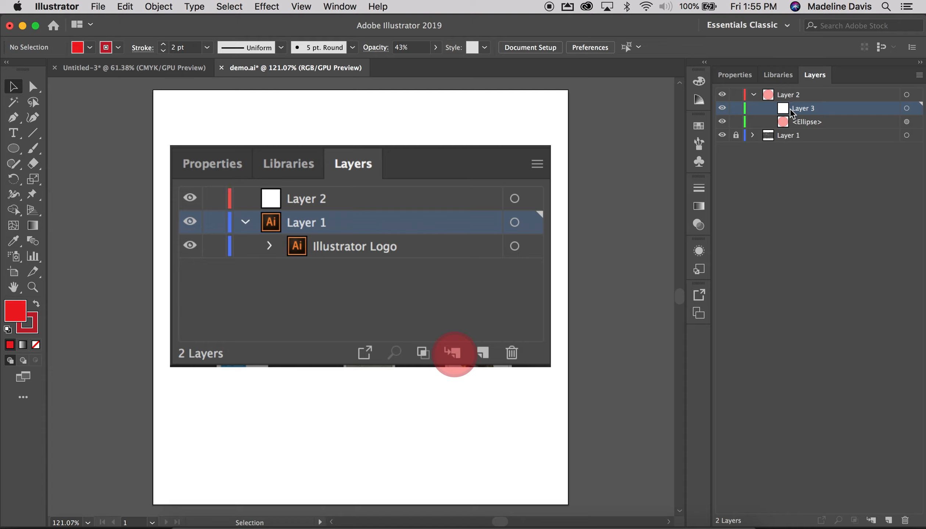
click(889, 521)
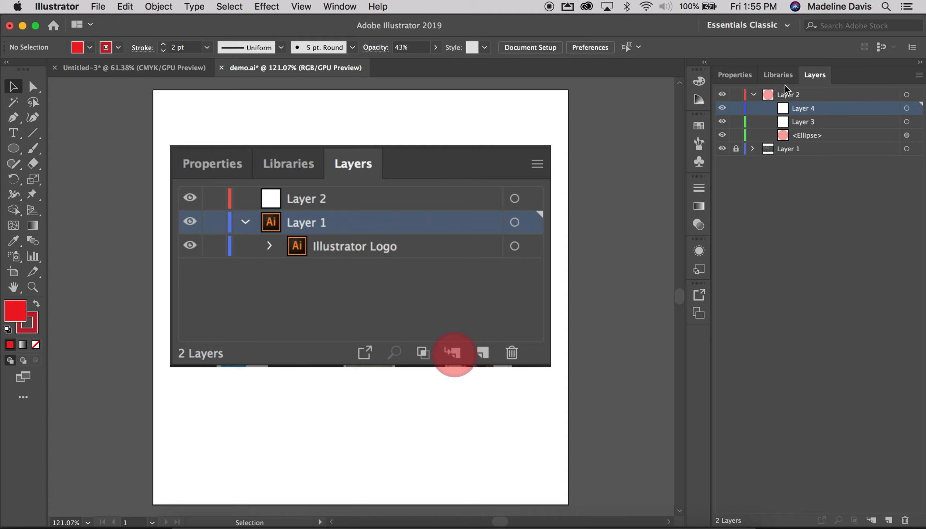
click(753, 94)
click(778, 97)
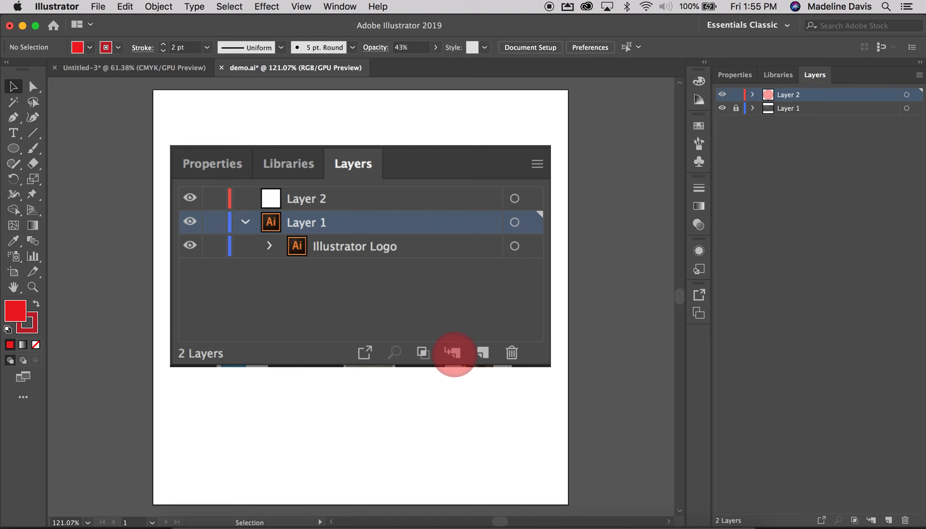
click(889, 520)
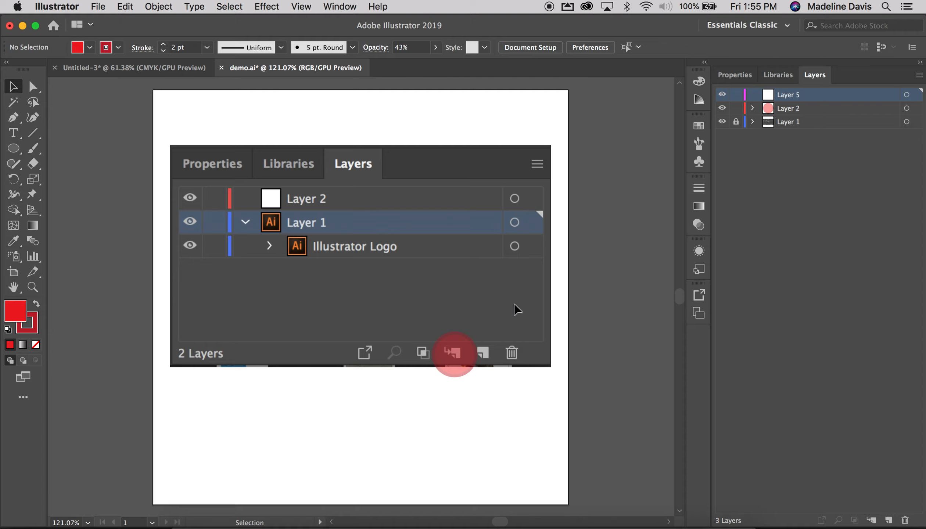
Move the red circle successively over the clipping mask, locate object and export symbols in the Layers panel image
drag(446, 366, 417, 365)
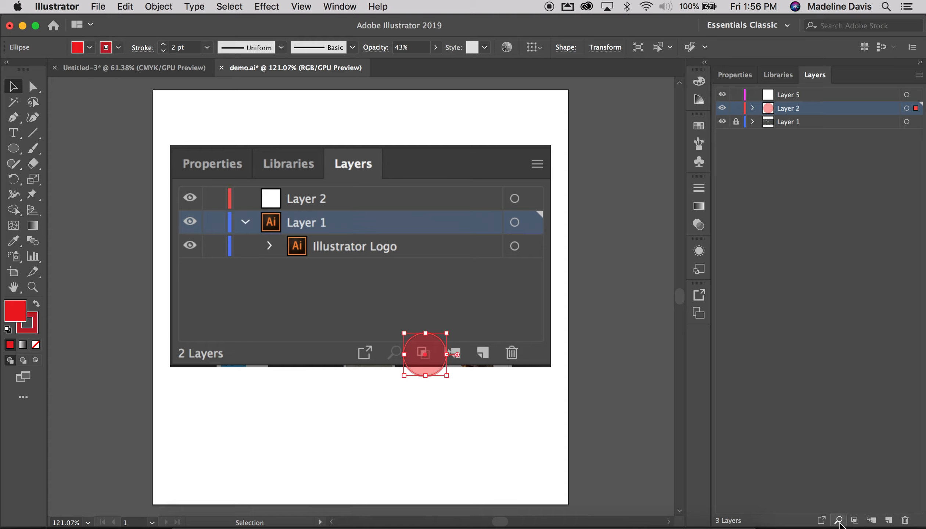
drag(436, 366, 405, 364)
click(411, 414)
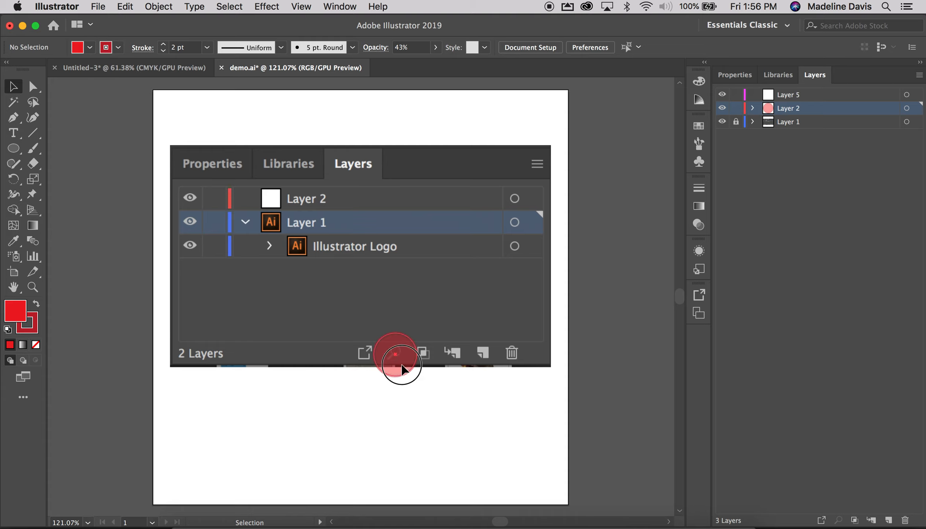
click(365, 352)
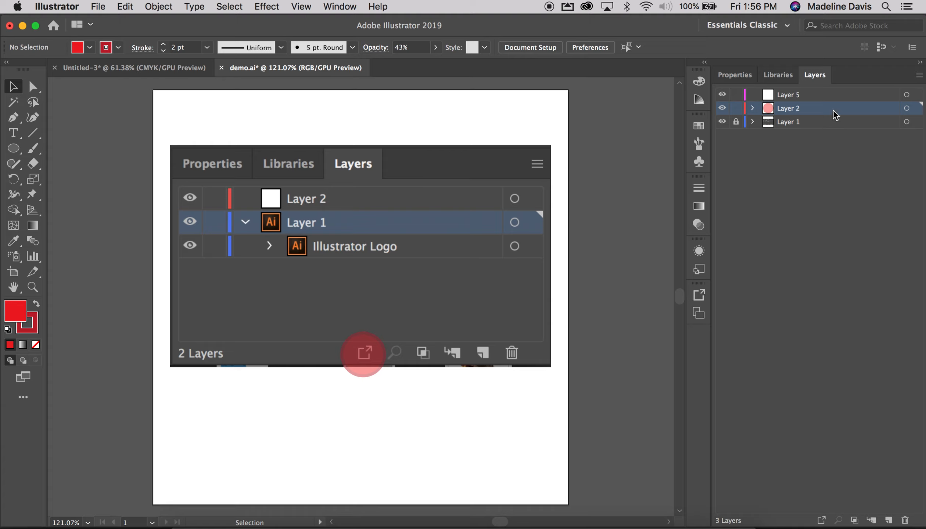
Rename Layer 2 to "selection"
double_click(786, 111)
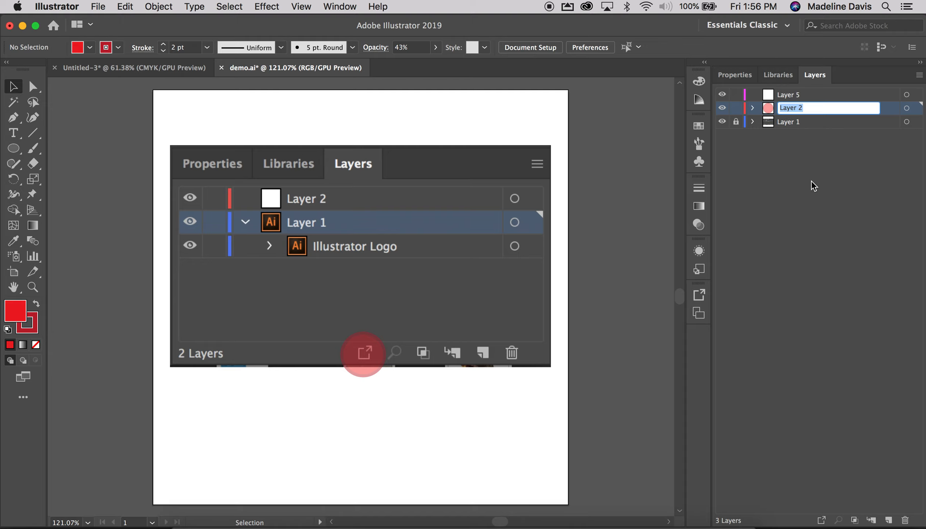
text(selection)
click(860, 230)
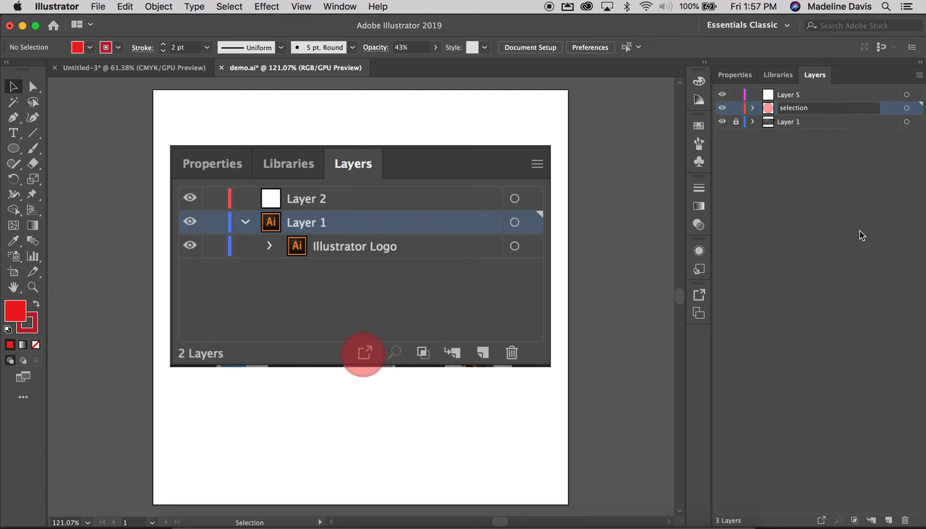
Extend the name of the "selection" layer to "selection circle"
click(806, 108)
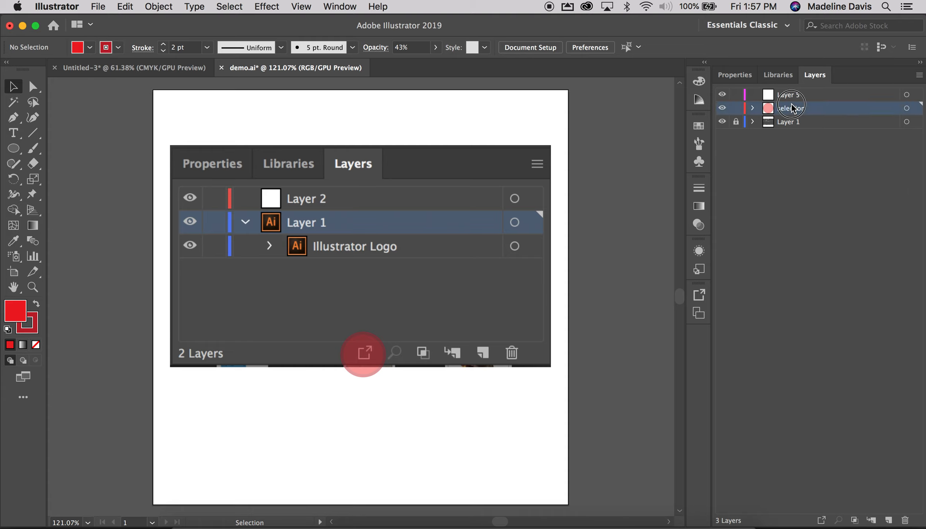
double_click(805, 108)
click(813, 108)
text(circle)
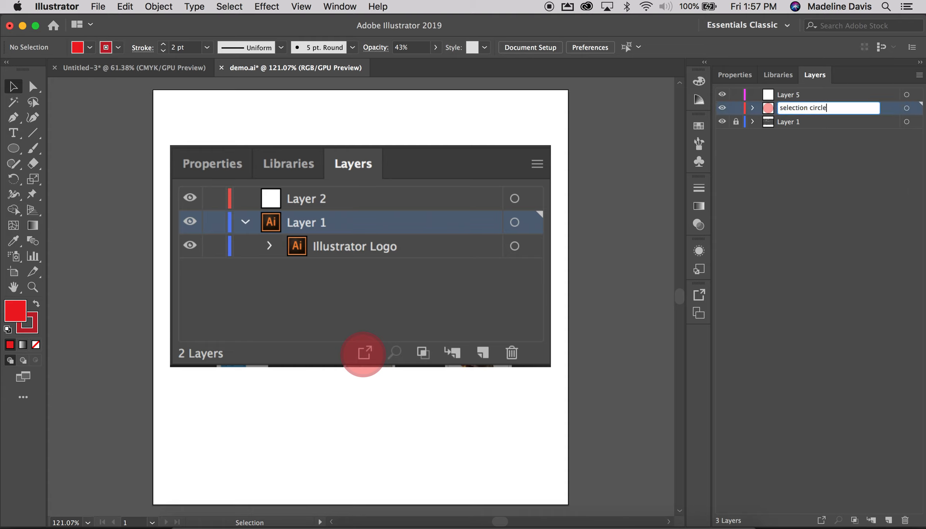
click(822, 174)
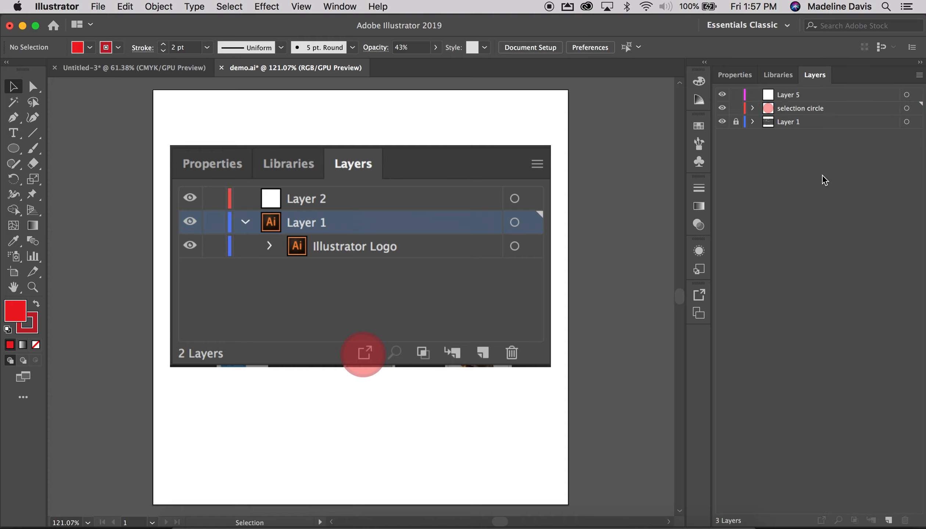
Switch to the Untitled-3 document
click(160, 67)
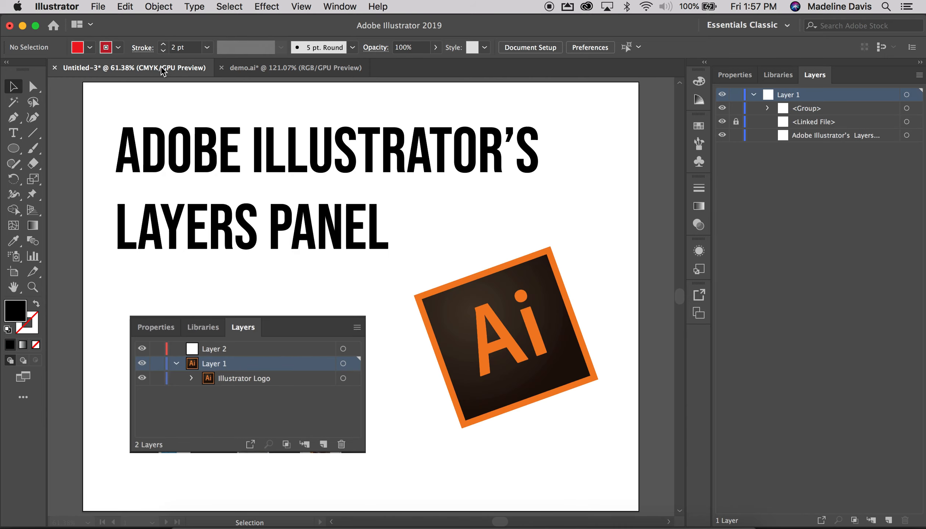